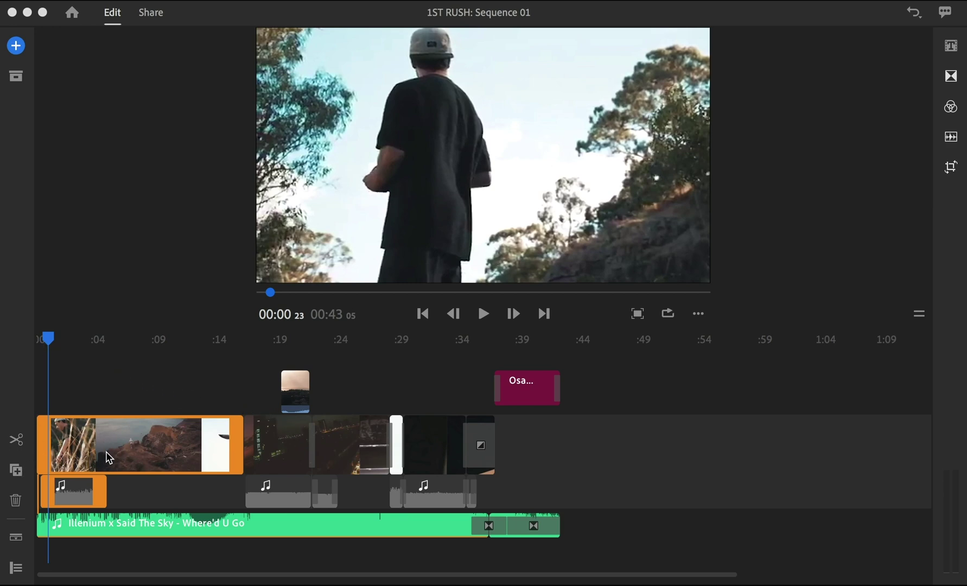
Step: Delete the short bridge clip at :19 and move the city clip to the timeline's end
left_click(293, 446)
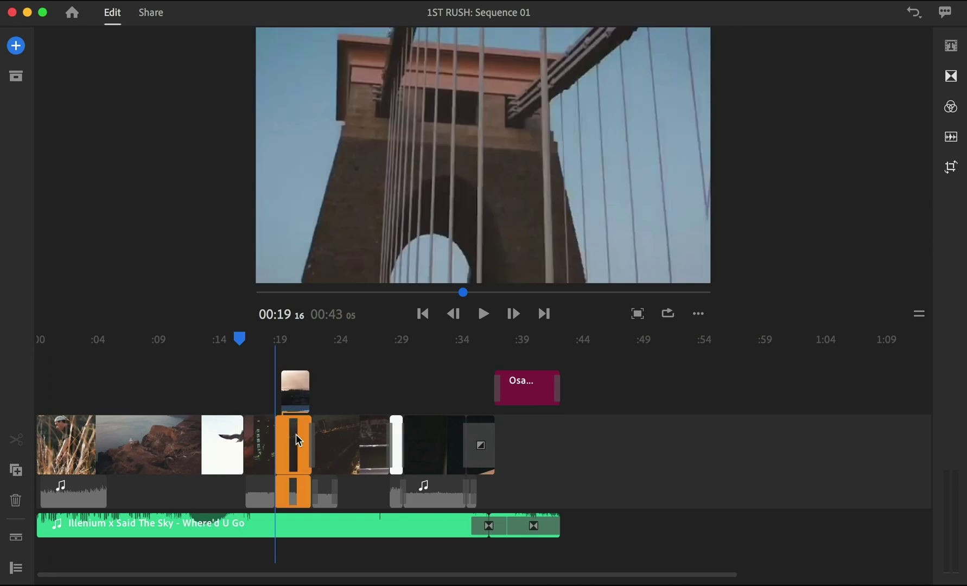
key("Delete")
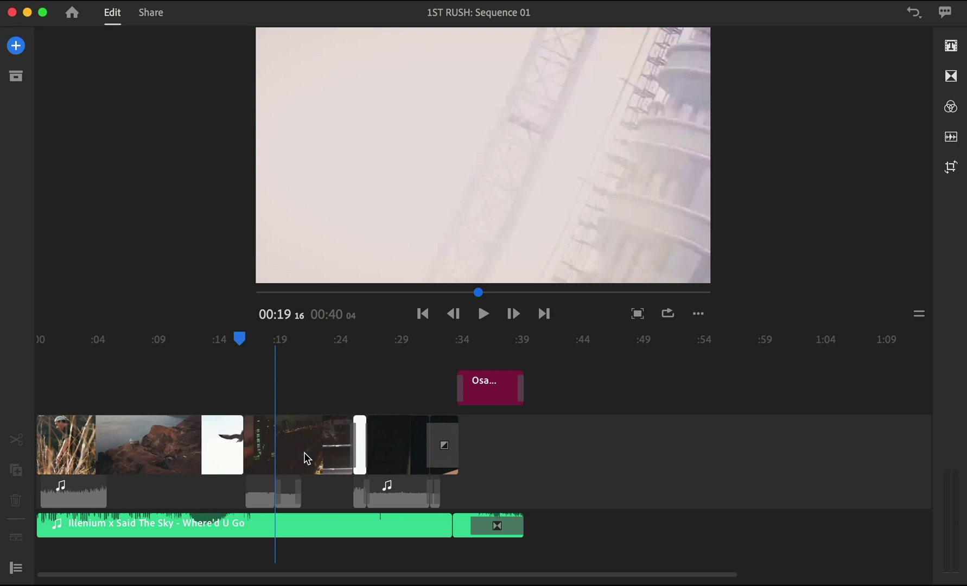
left_click_drag(303, 458, 420, 450)
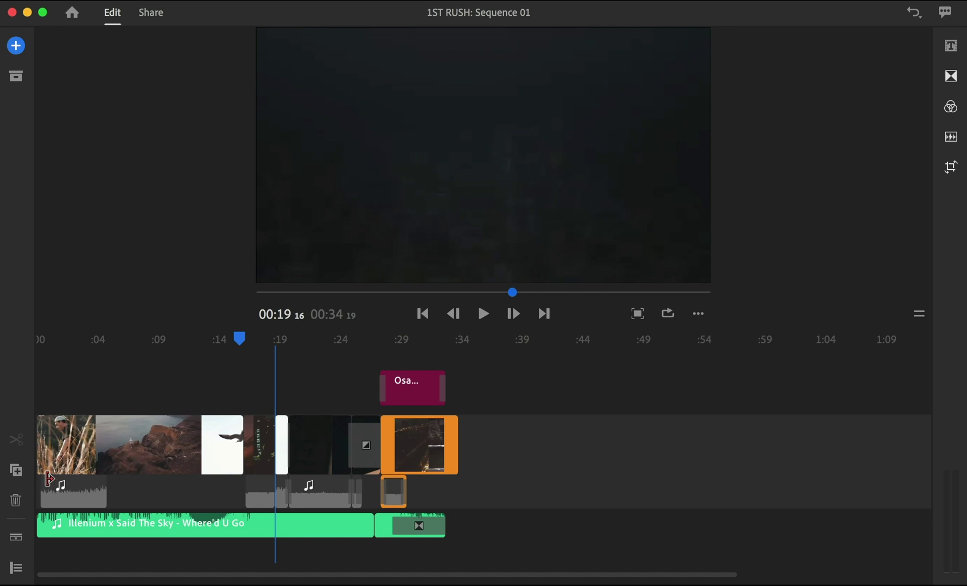
left_click(365, 390)
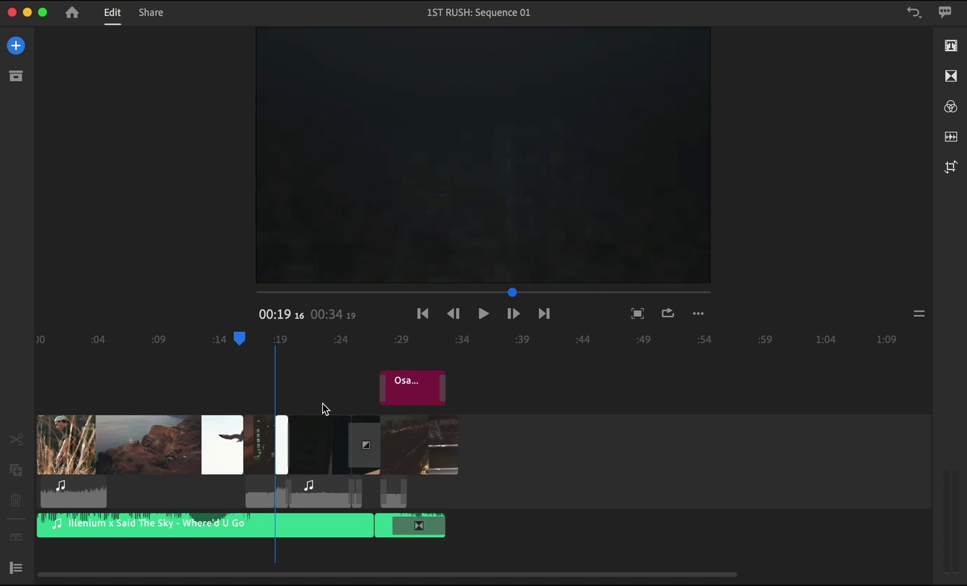
left_click(79, 438)
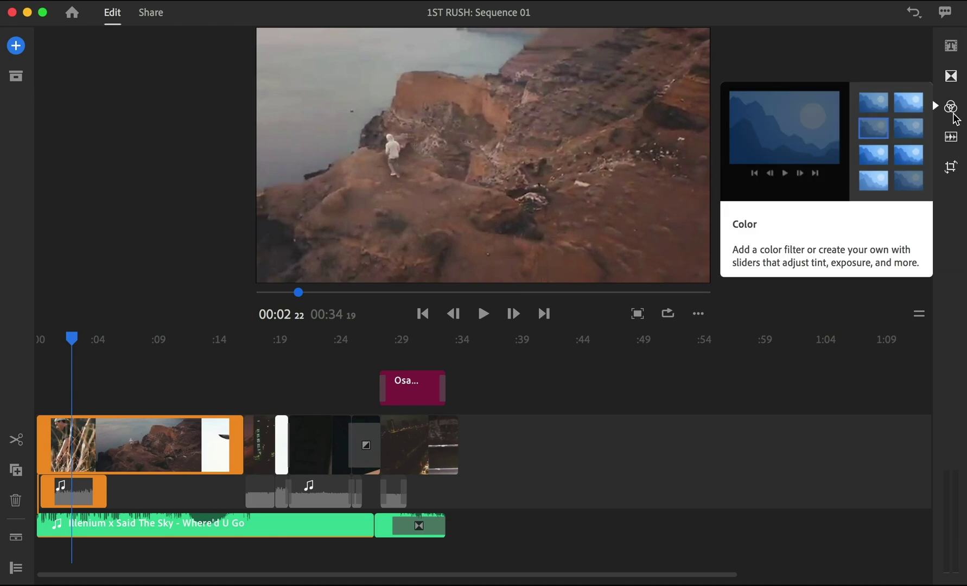
Step: Replace the Cinematic trial look on the cliff clip with the Film preset at intensity 124
left_click(954, 114)
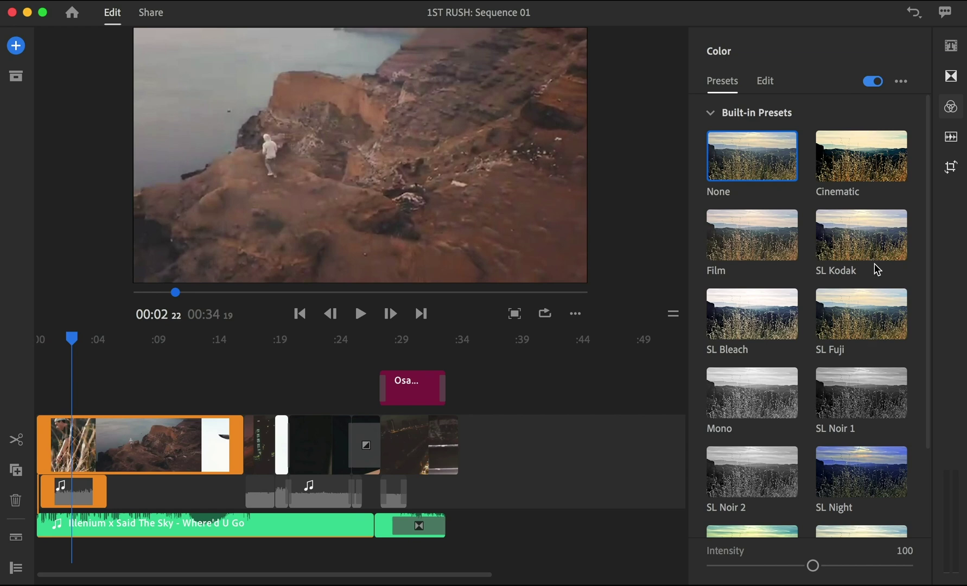
left_click(856, 152)
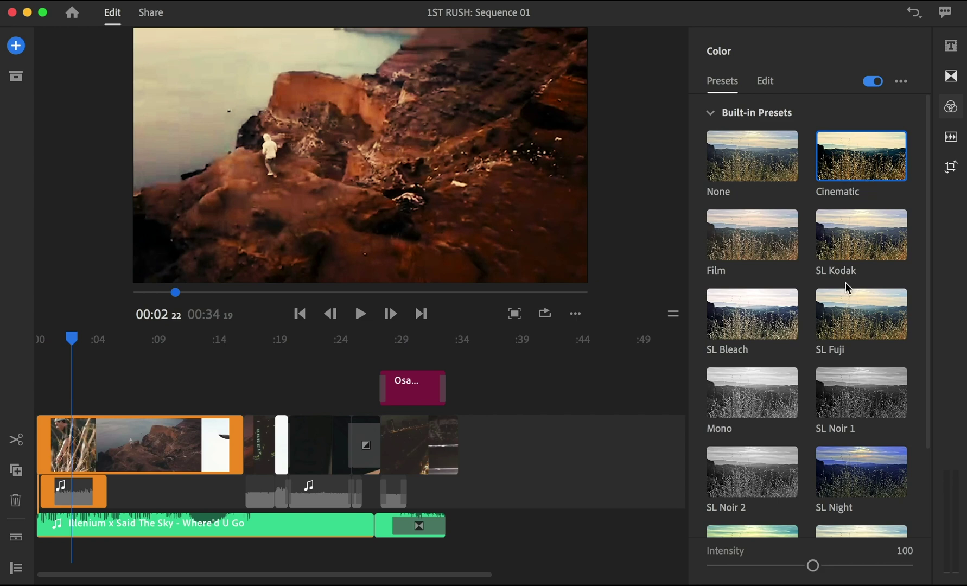
left_click(782, 238)
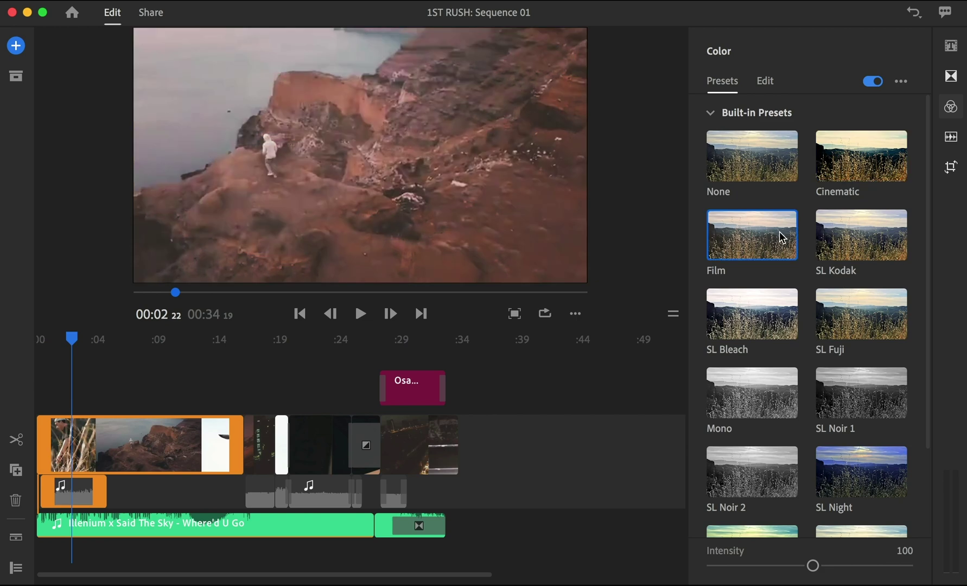
left_click_drag(813, 566, 839, 576)
scroll(893, 470, "down", 3)
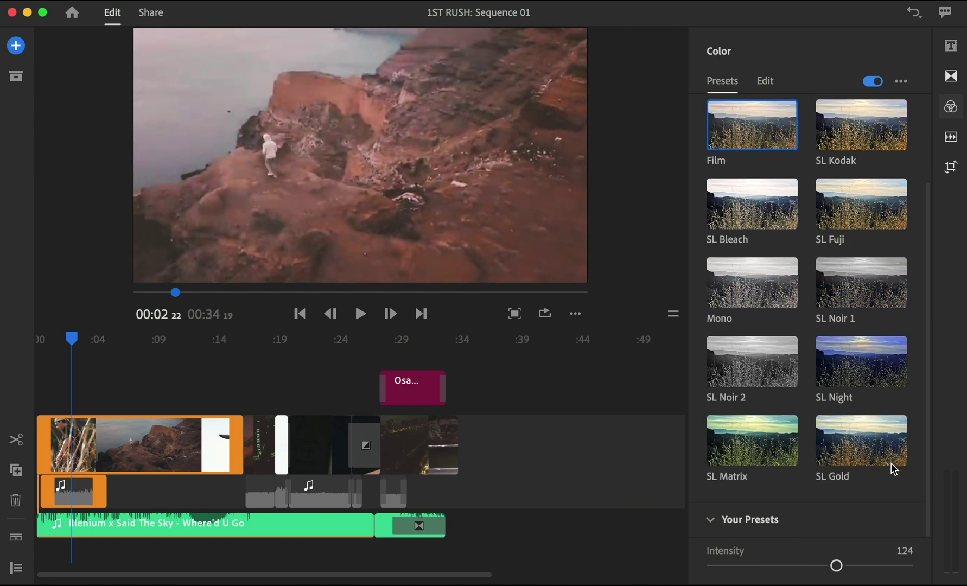
left_click(771, 87)
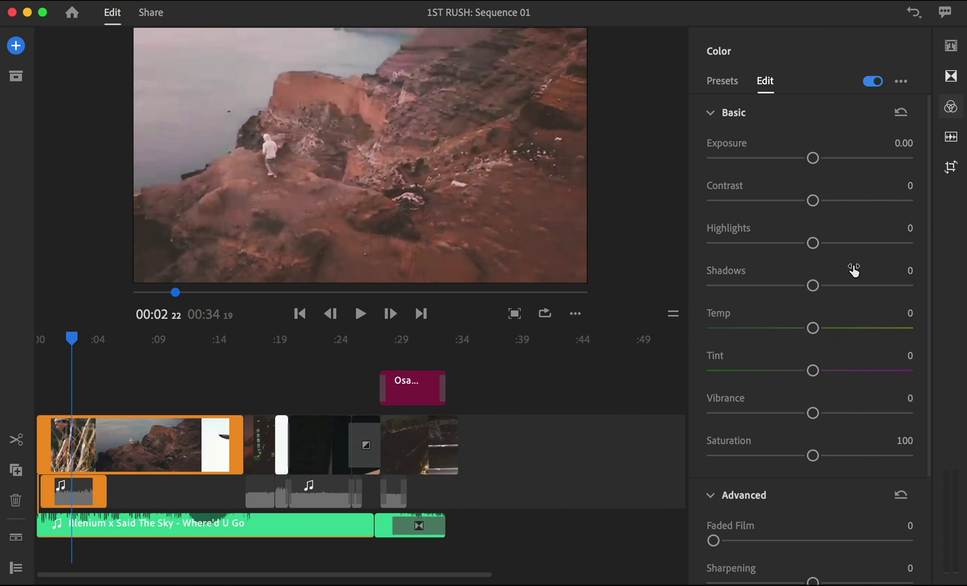
Step: Drop the cliff clip's Exposure to about -1.14 and reset Contrast to 0
left_click_drag(812, 158, 790, 158)
left_click_drag(812, 200, 825, 202)
double_click(825, 202)
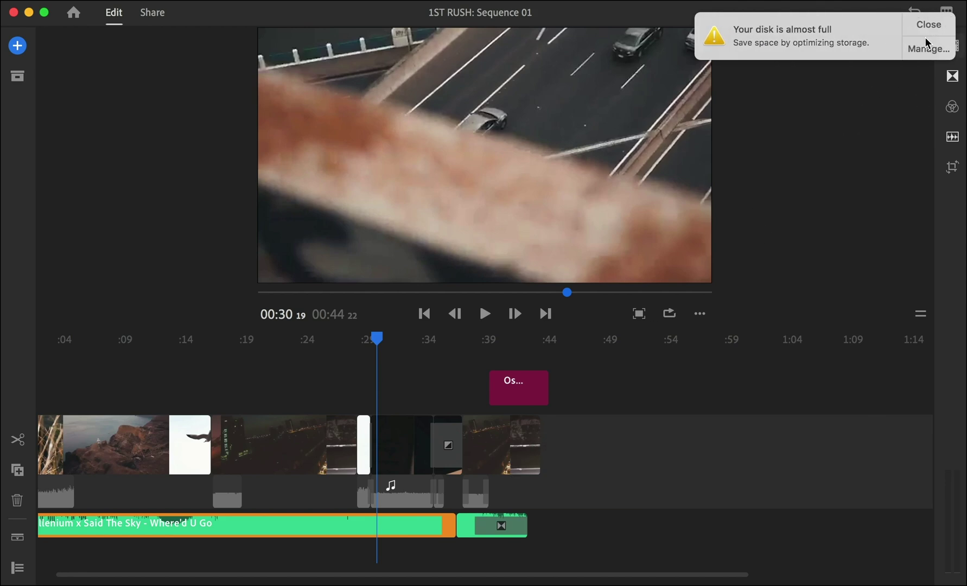
Step: Dismiss the disk-space warning and place a Basic Lower Third title on the title track near :39
left_click(939, 16)
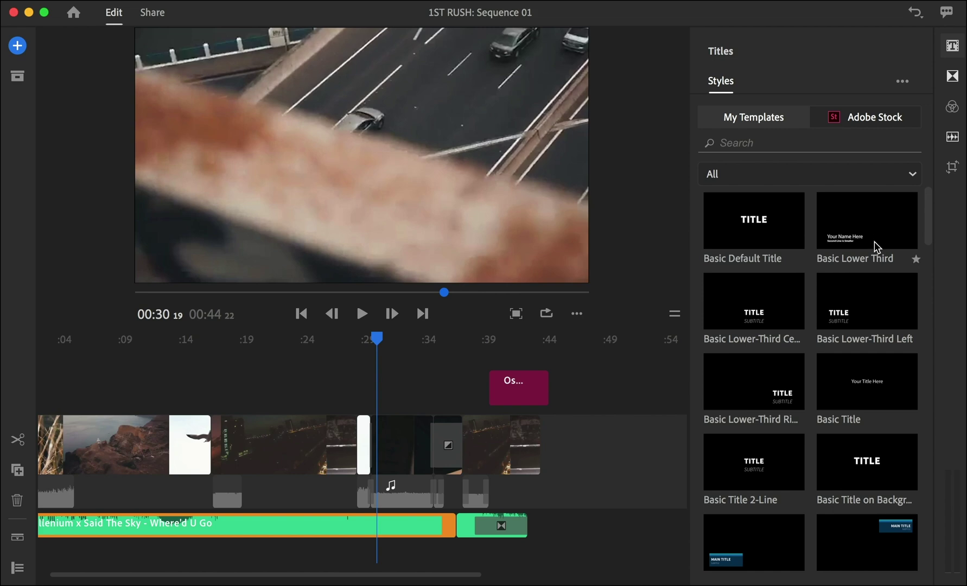
left_click_drag(870, 237, 488, 388)
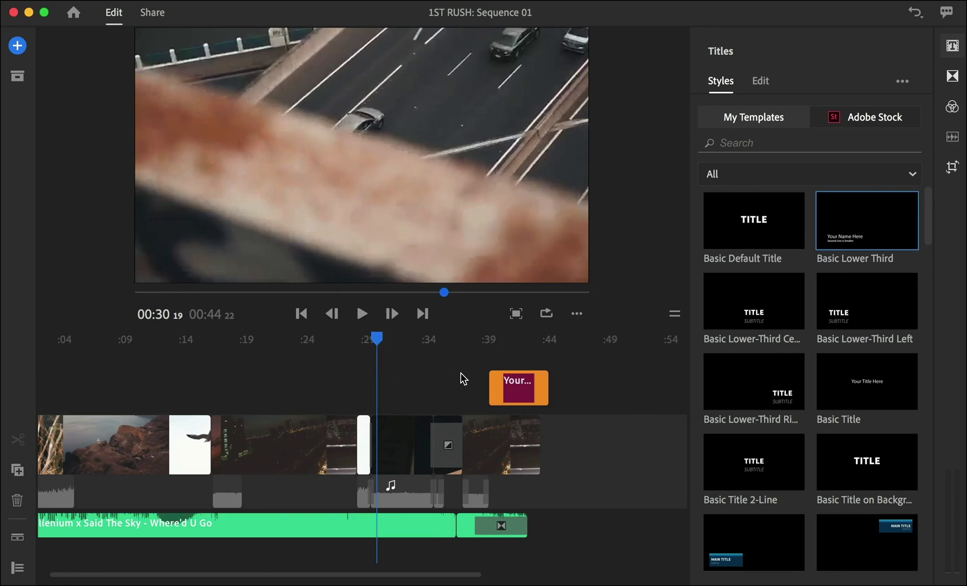
left_click(768, 85)
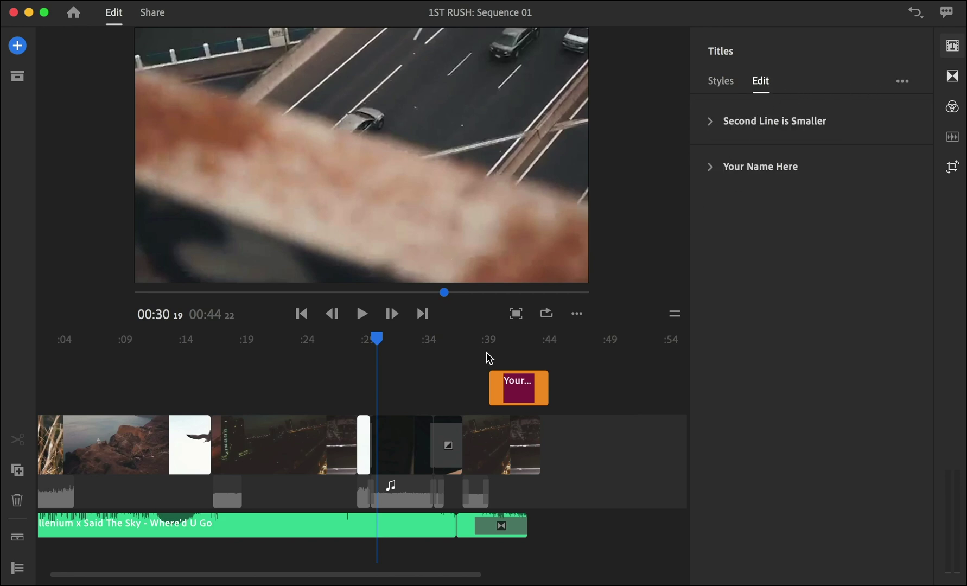
Step: Retype the lower-third lines as the person's name and 'premiere rush'
left_click(508, 340)
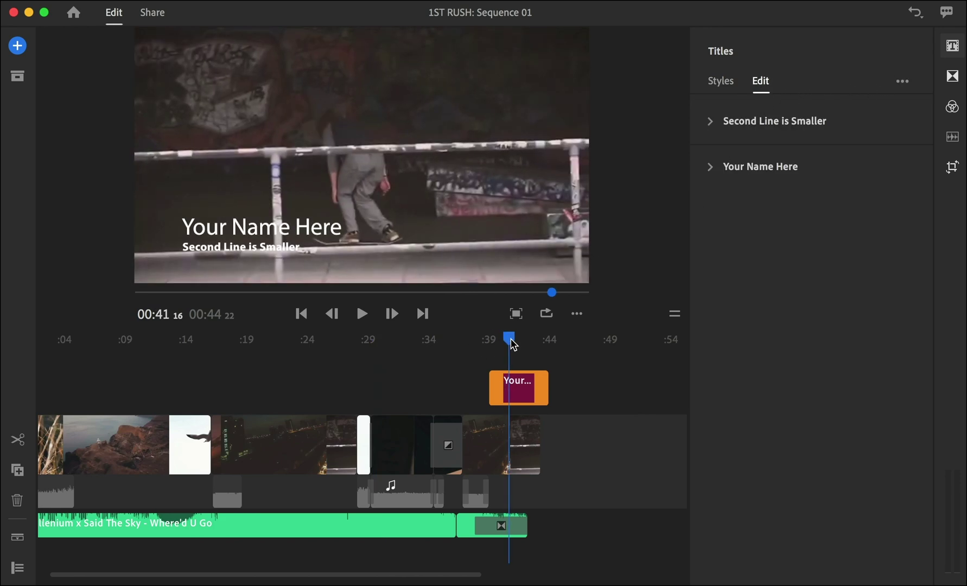
left_click(264, 231)
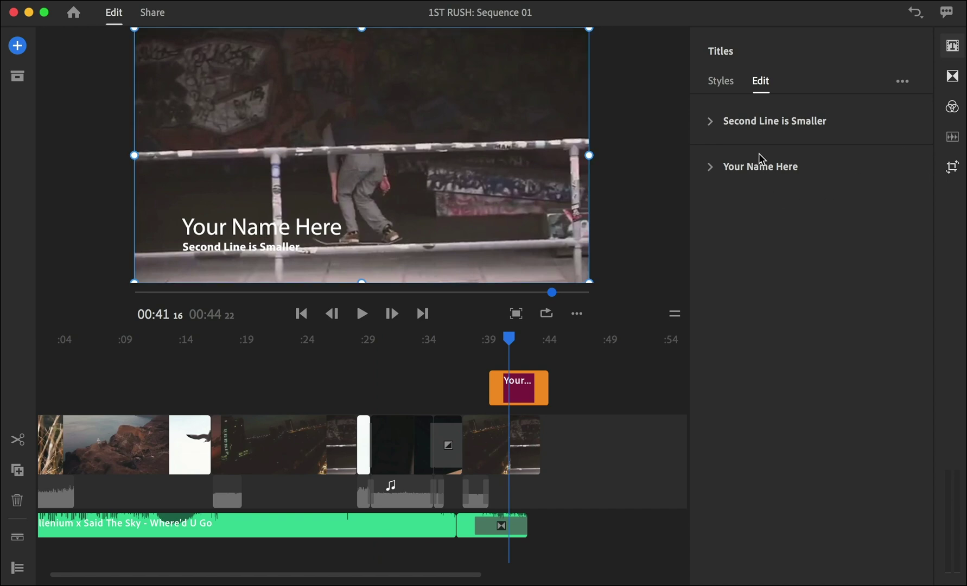
left_click(727, 166)
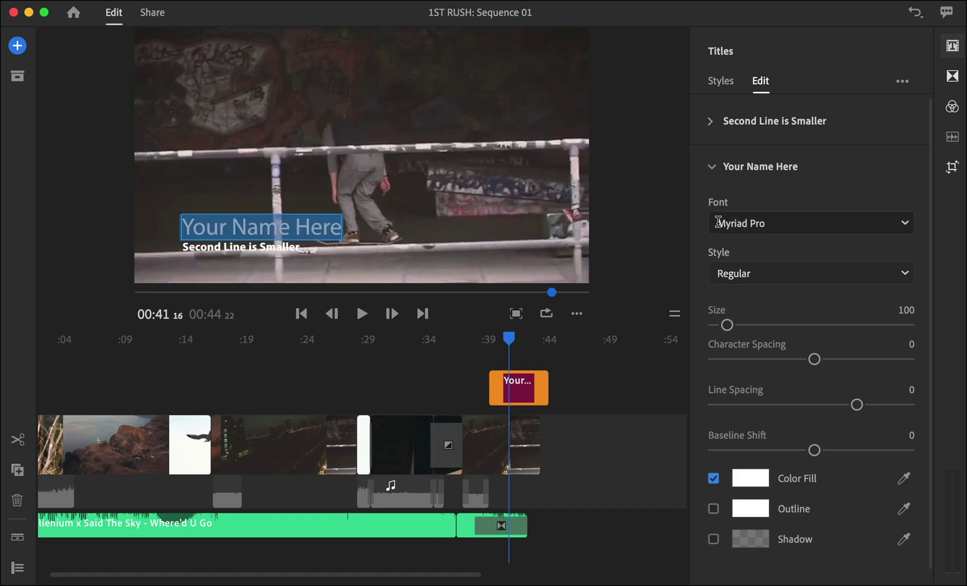
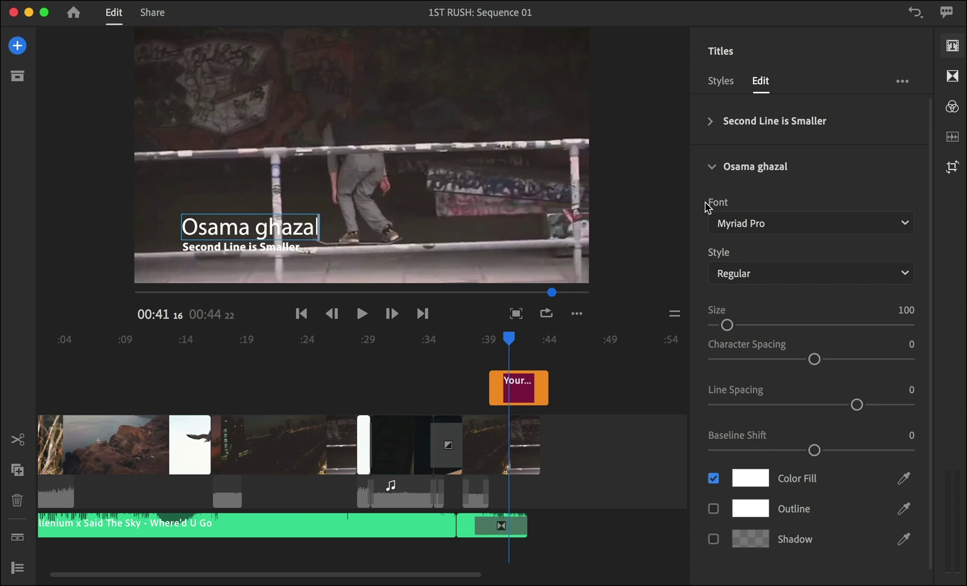
left_click(758, 125)
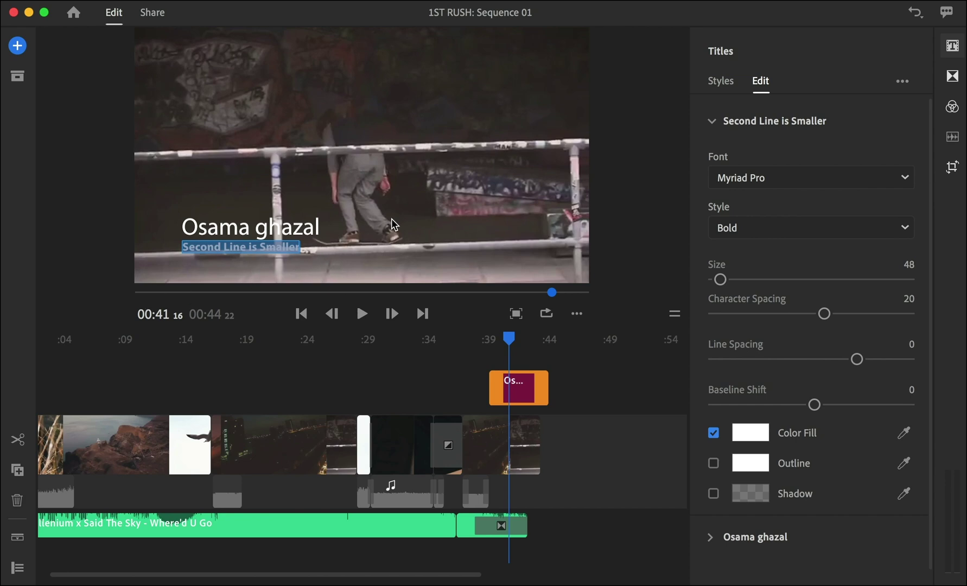
type("premiere")
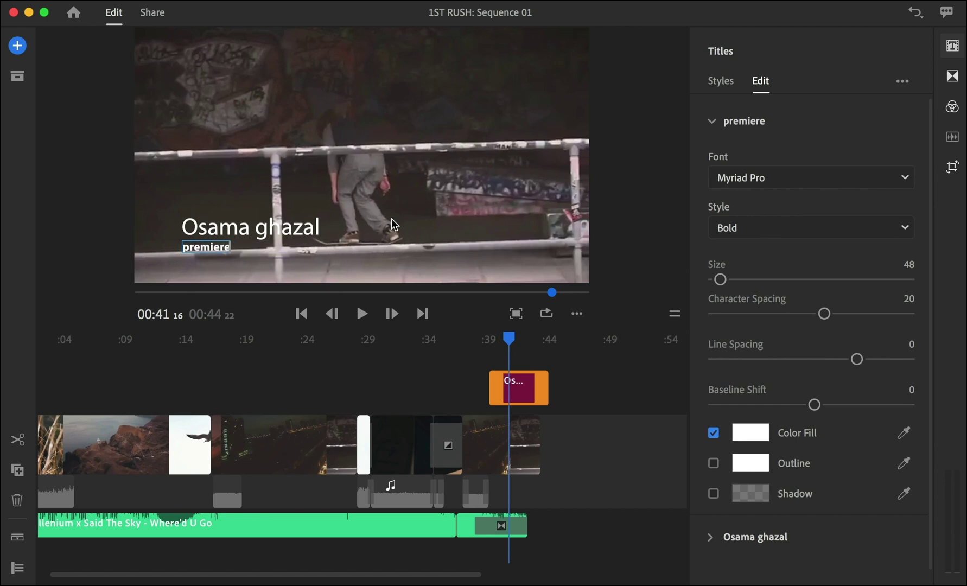
type(" rush")
Step: Enlarge the 'premiere rush' line slightly and keep its text style Bold
left_click(224, 248)
triple_click(223, 248)
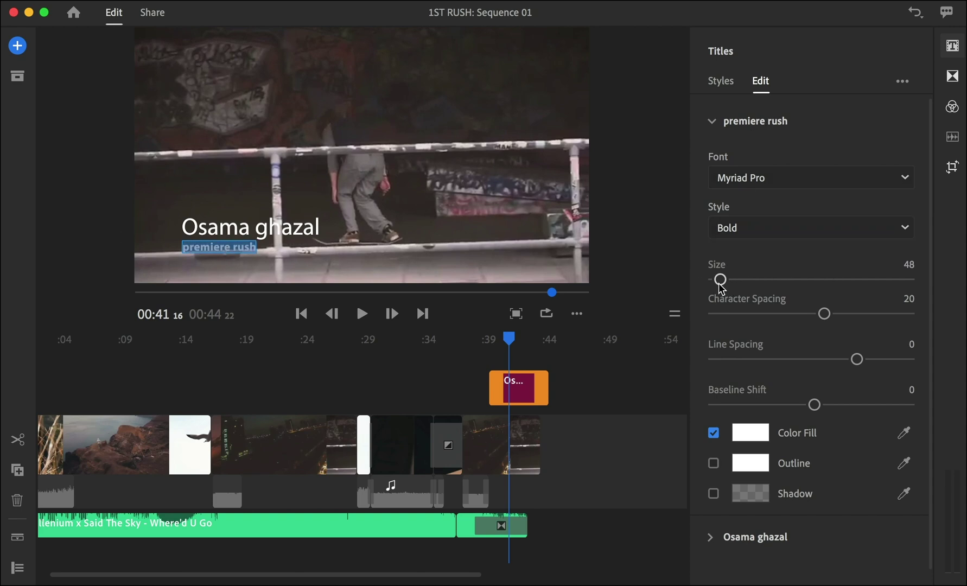
mouse_move(720, 280)
left_mouse_down()
mouse_move(747, 280)
mouse_move(727, 279)
left_mouse_up()
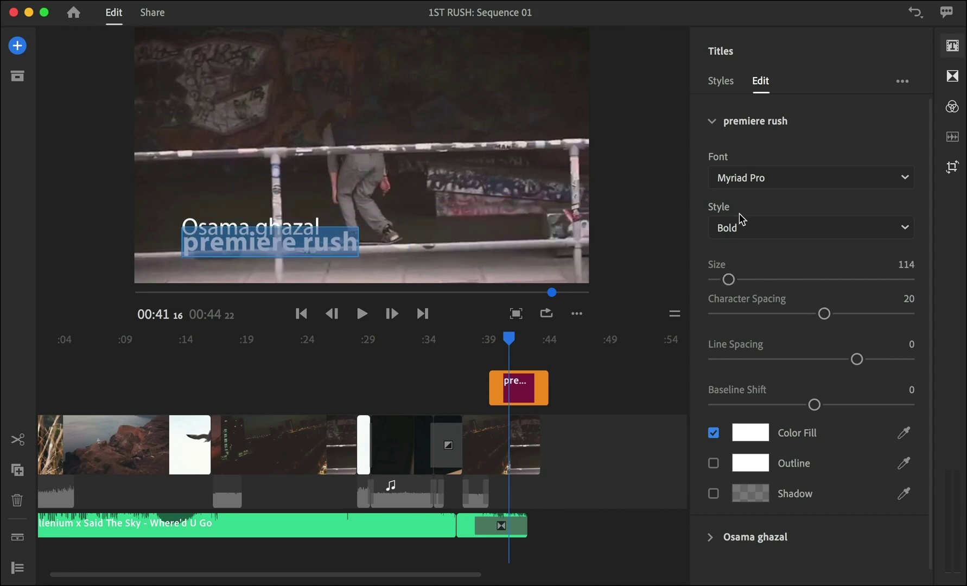
left_click(770, 226)
left_click(775, 205)
left_click(714, 122)
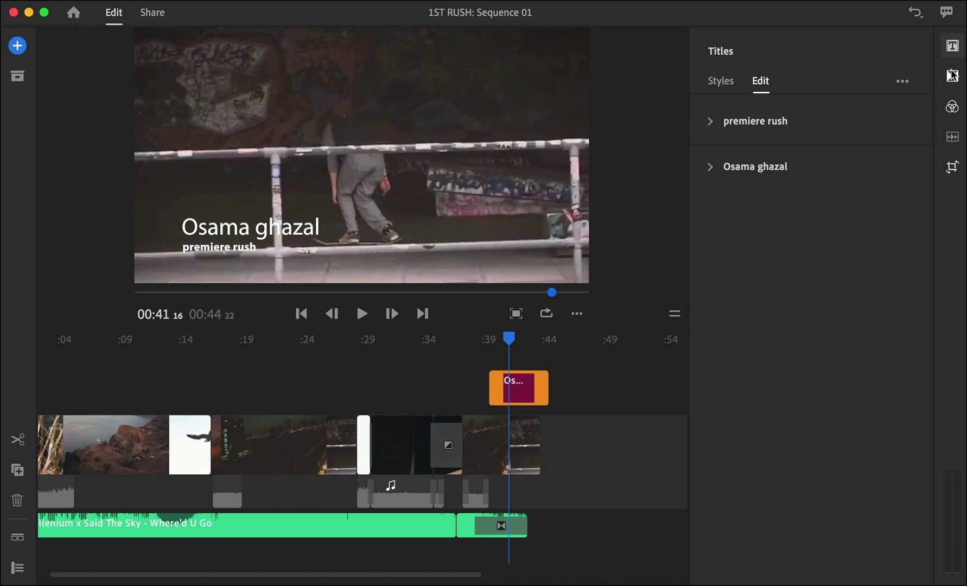
Step: Add a lengthened Cross Dissolve between the rocky clip and the night-city clip near 00:17
left_click(952, 80)
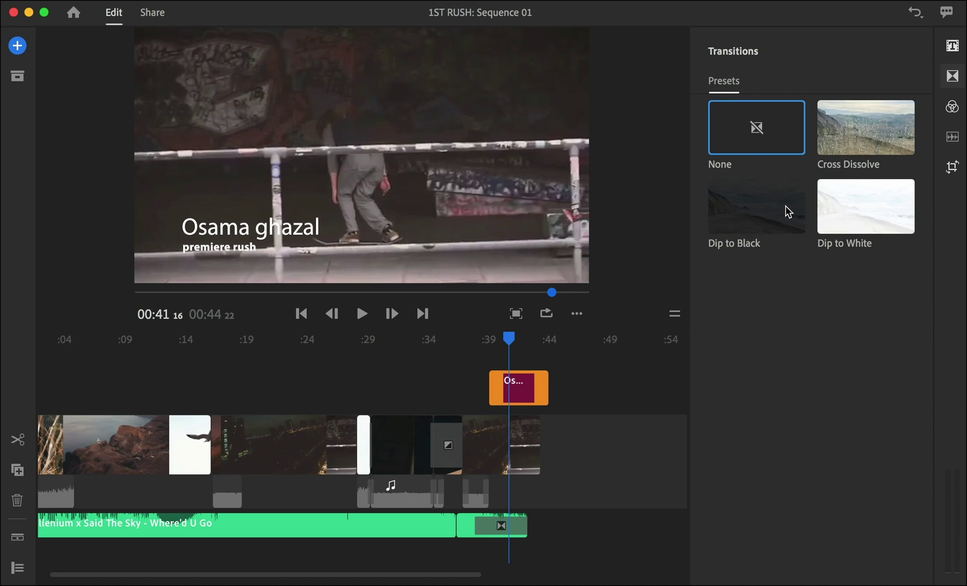
left_click(209, 380)
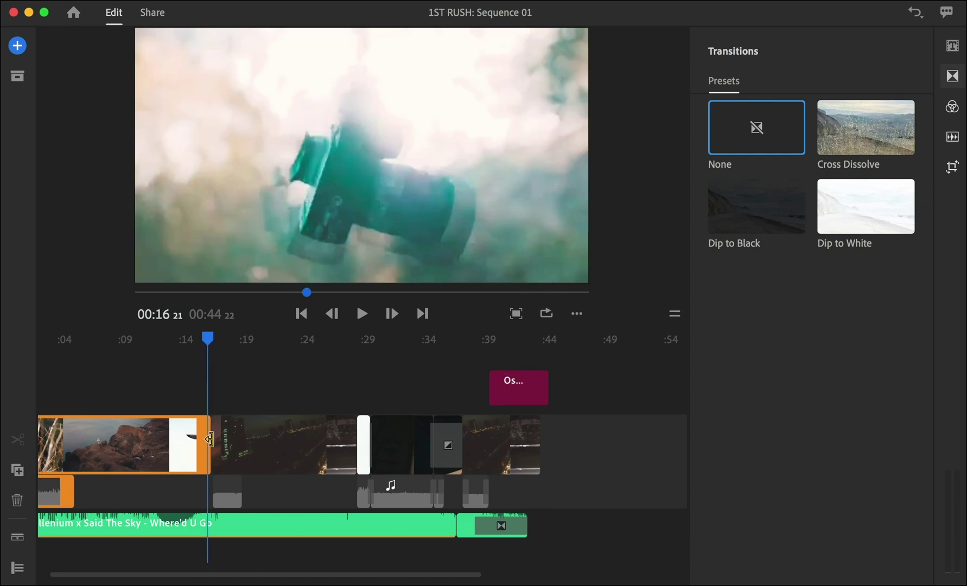
mouse_move(857, 147)
left_mouse_down()
mouse_move(152, 426)
mouse_move(198, 445)
left_mouse_up()
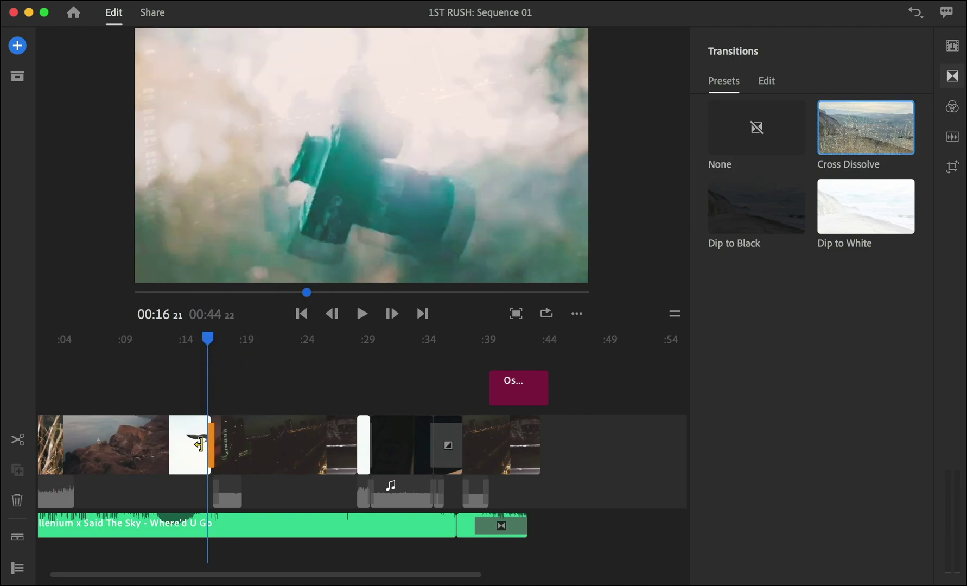
scroll(198, 445, "up", 5)
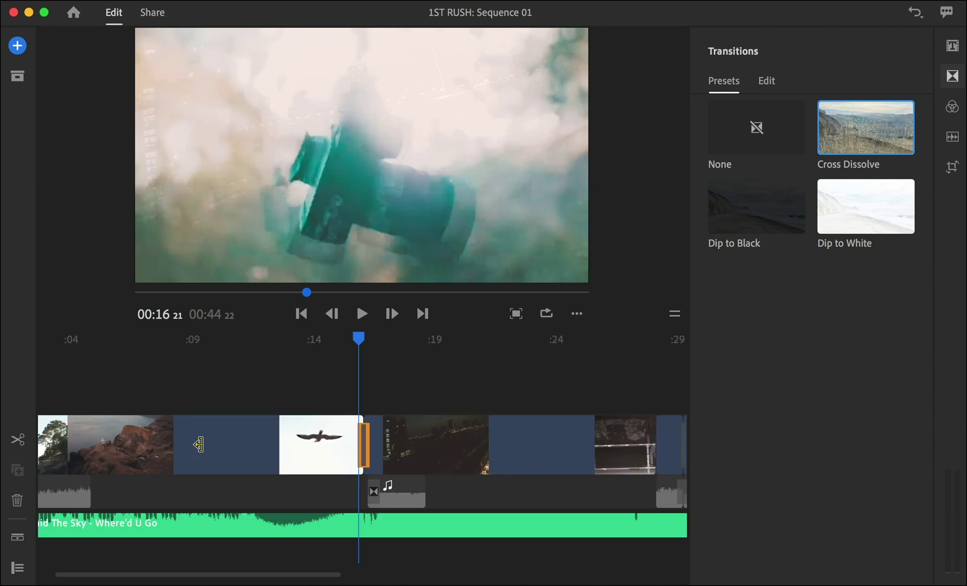
key("space")
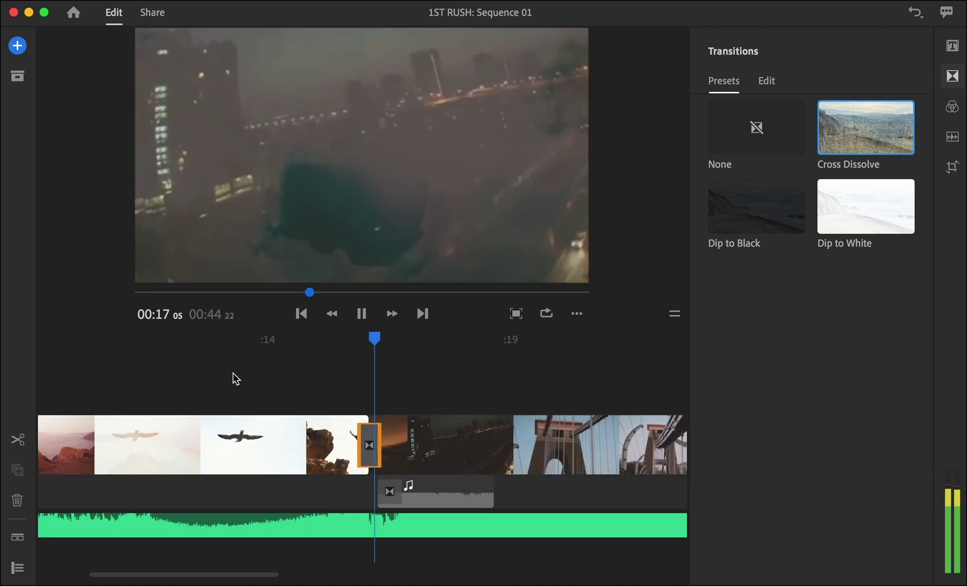
key("space")
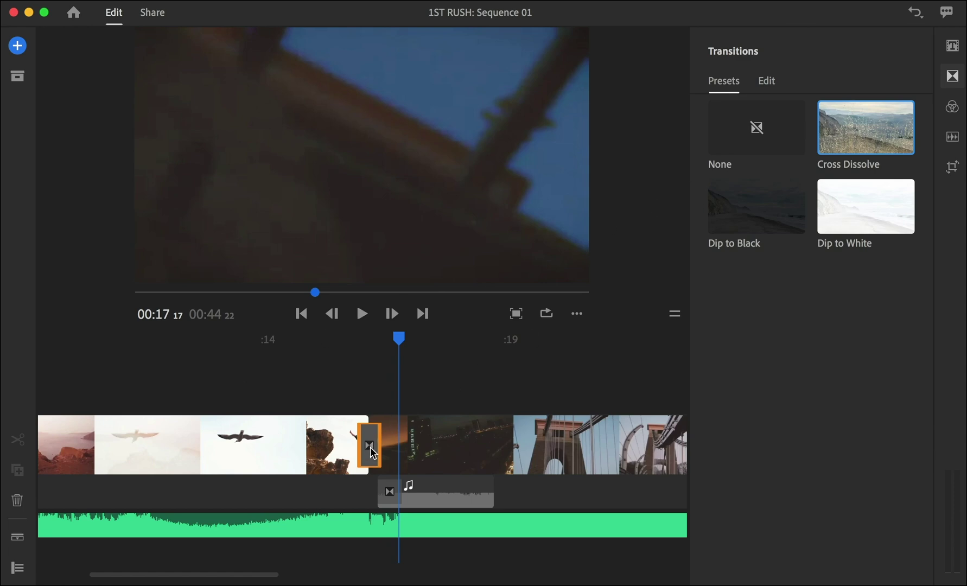
mouse_move(378, 445)
left_mouse_down()
mouse_move(431, 445)
mouse_move(393, 444)
left_mouse_up()
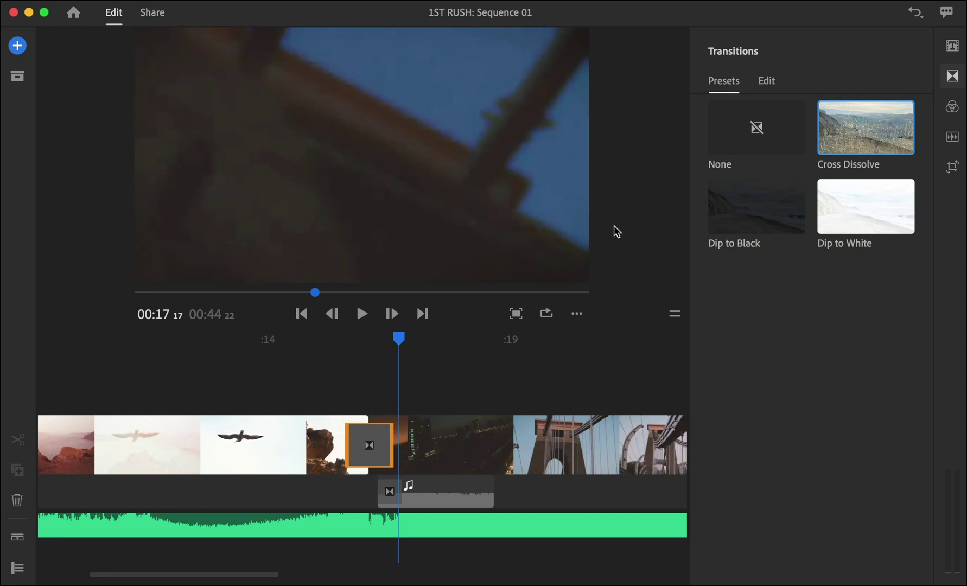
left_click(953, 77)
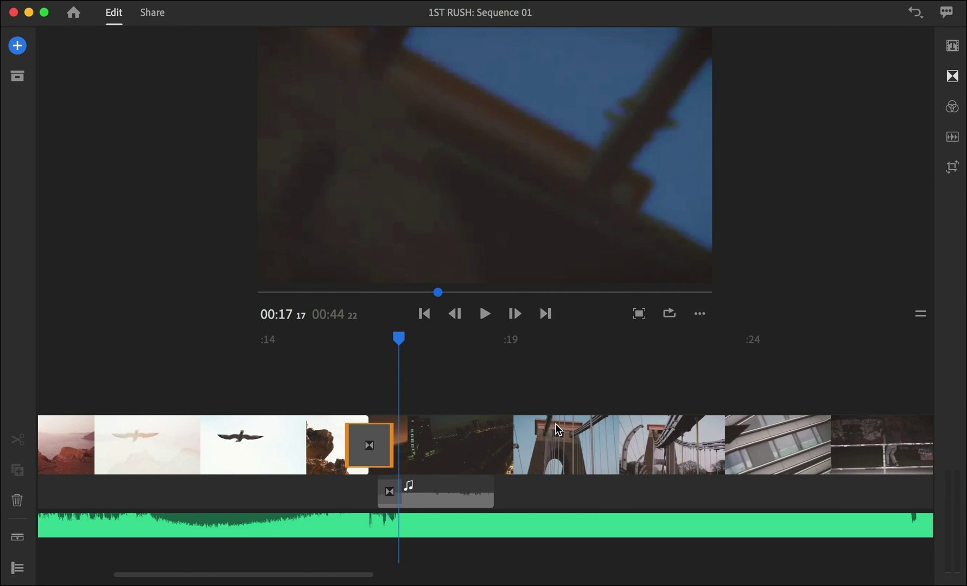
Step: Open the Share screen to export Sequence 01.mp4 locally (about 38 MB)
left_click(17, 85)
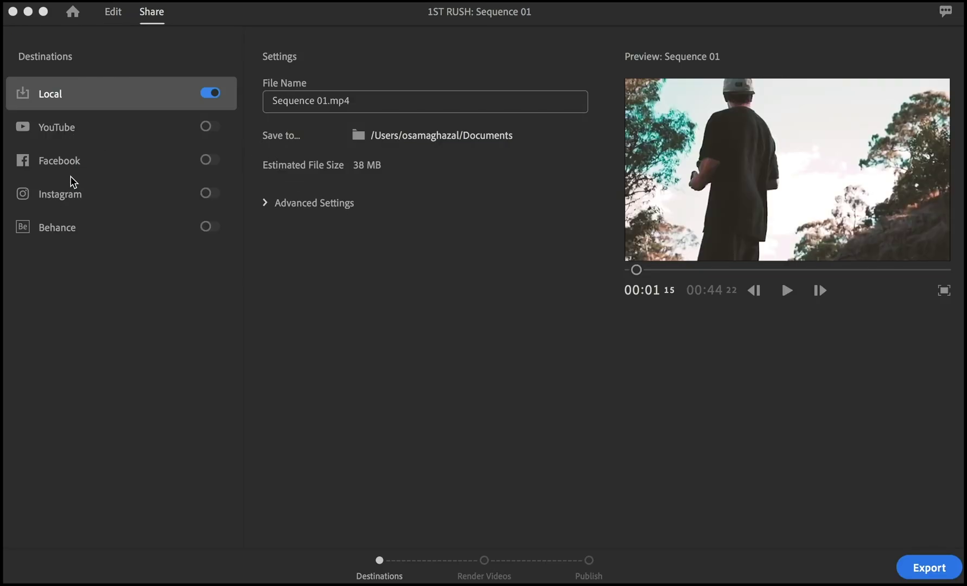
Step: Turn on Instagram as an extra destination, keep the save folder, and dismiss the disk warning
left_click(209, 194)
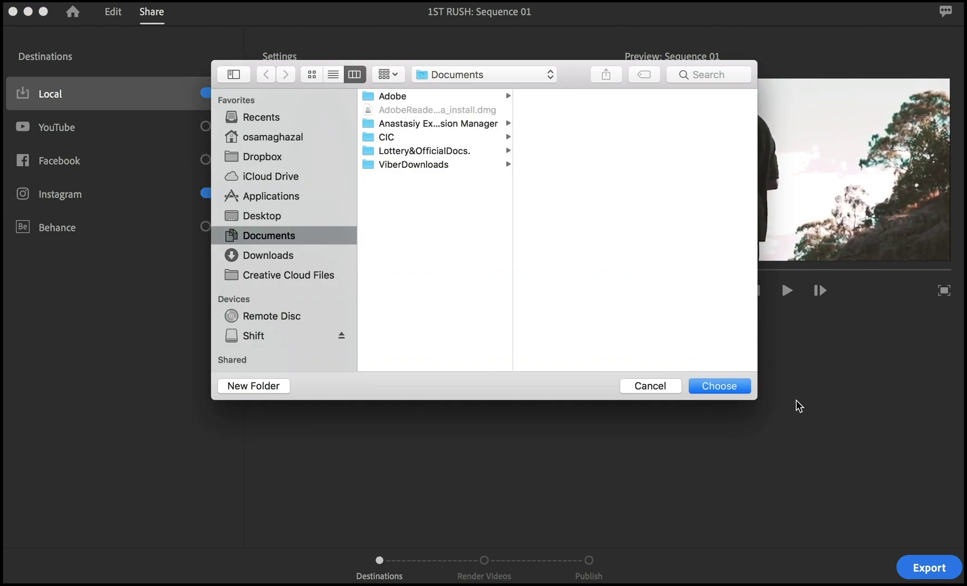
left_click(650, 386)
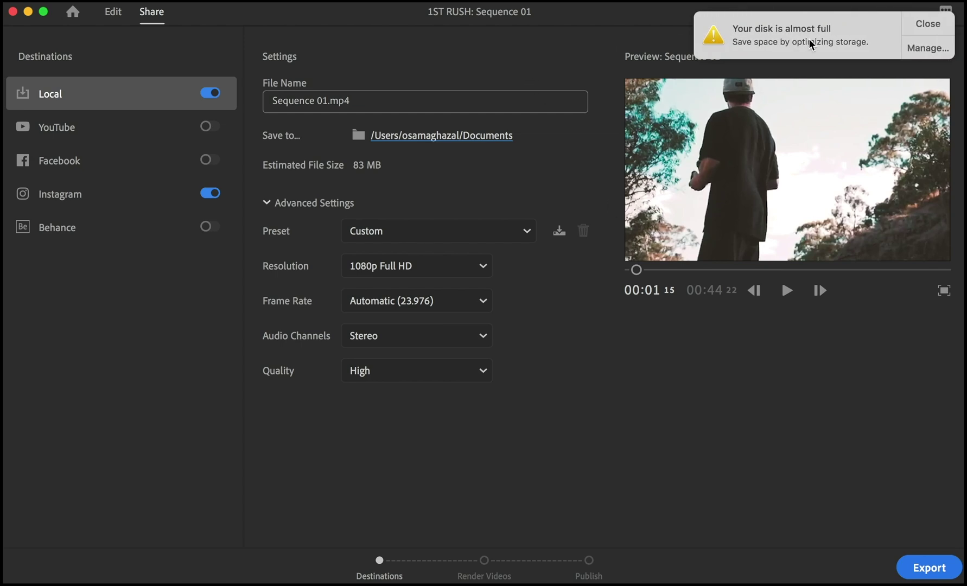
left_click(922, 22)
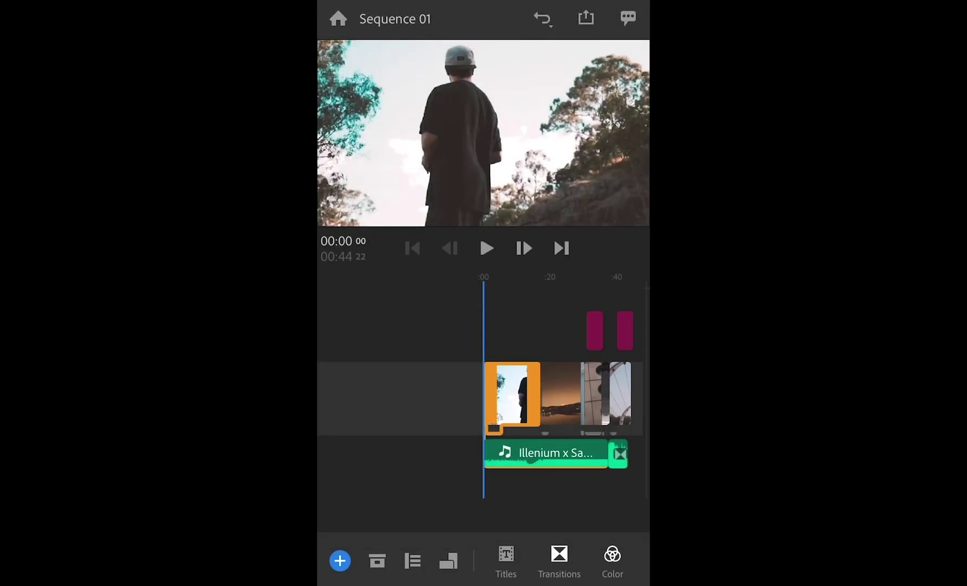
Step: On the building clip at 00:23, try a brighter colour preset, then apply None at intensity 100
left_click_drag(405, 448, 351, 448)
scroll(484, 396, "up", 3)
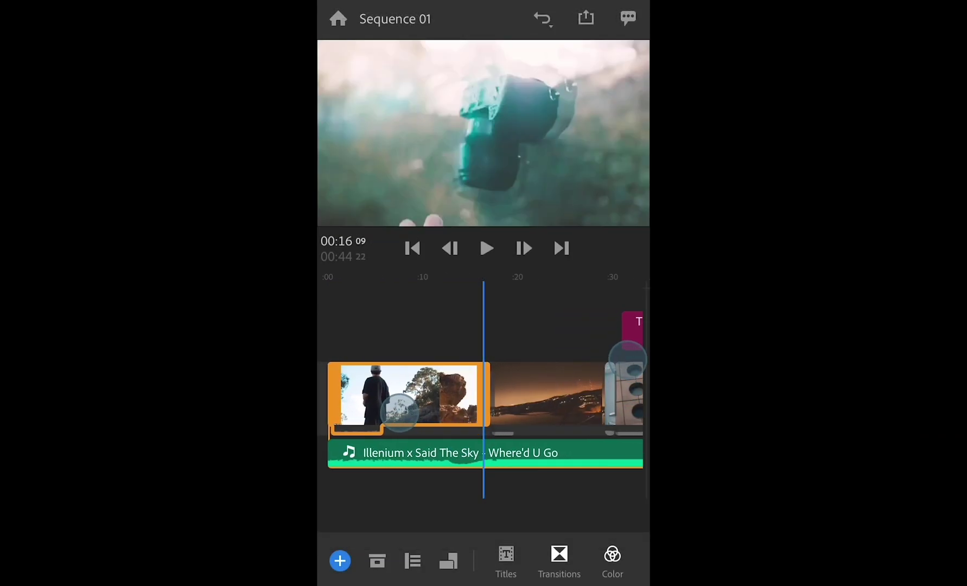
scroll(483, 396, "up", 1)
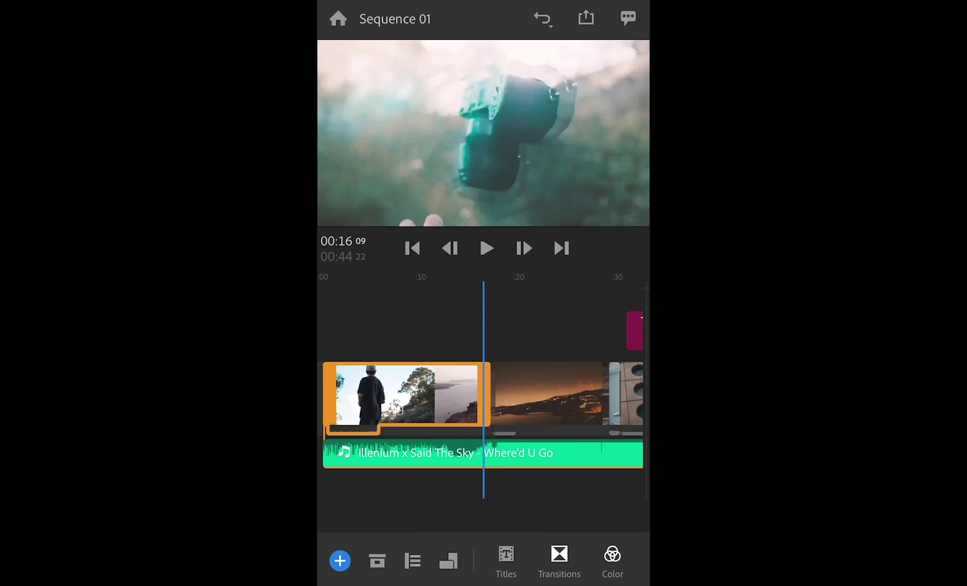
left_click(555, 392)
left_click(612, 556)
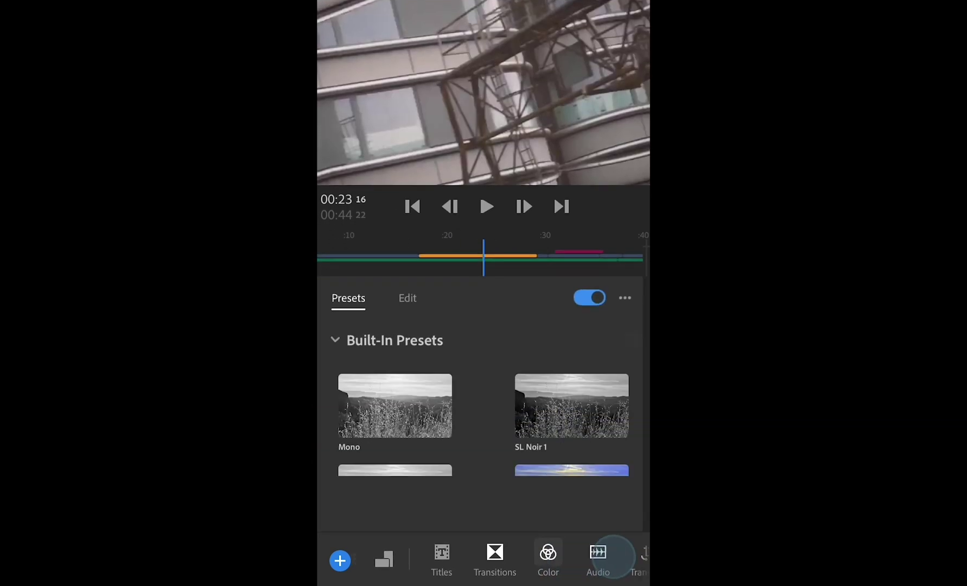
left_click_drag(587, 407, 587, 360)
left_click(561, 430)
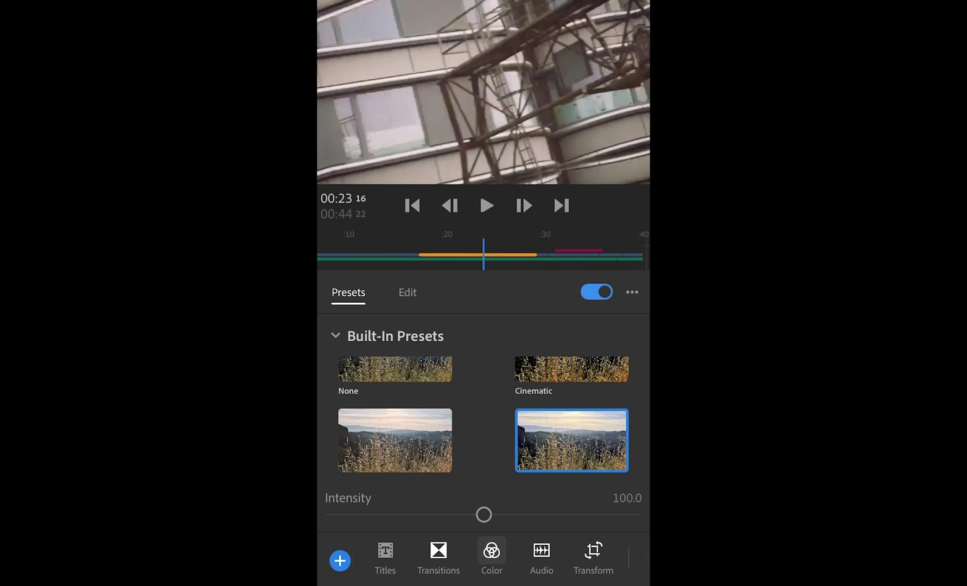
left_click_drag(464, 423, 464, 468)
left_click(395, 394)
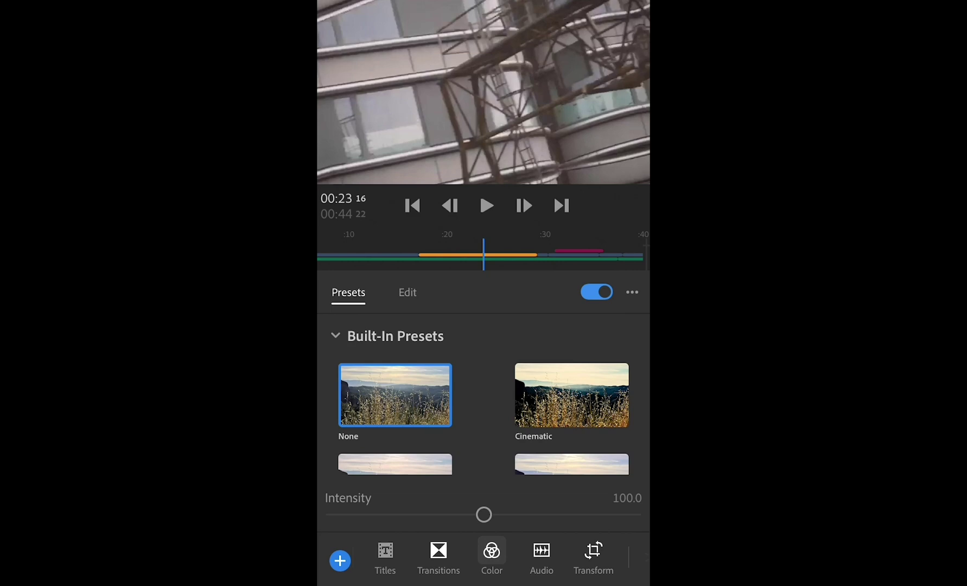
Step: Apply the Basic Lower-Third Center style to the closing title near 00:42
left_click(491, 551)
left_click_drag(542, 394, 337, 393)
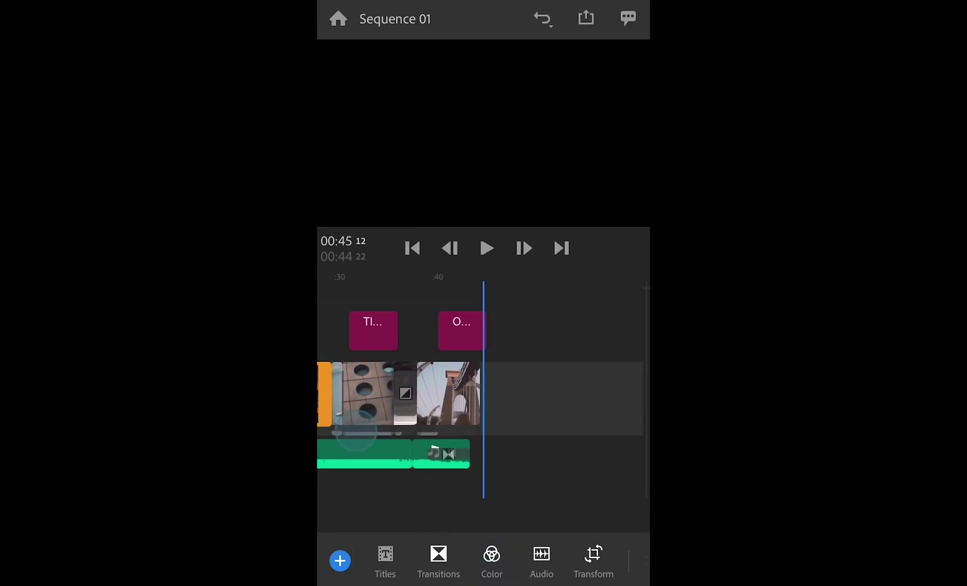
left_click(475, 330)
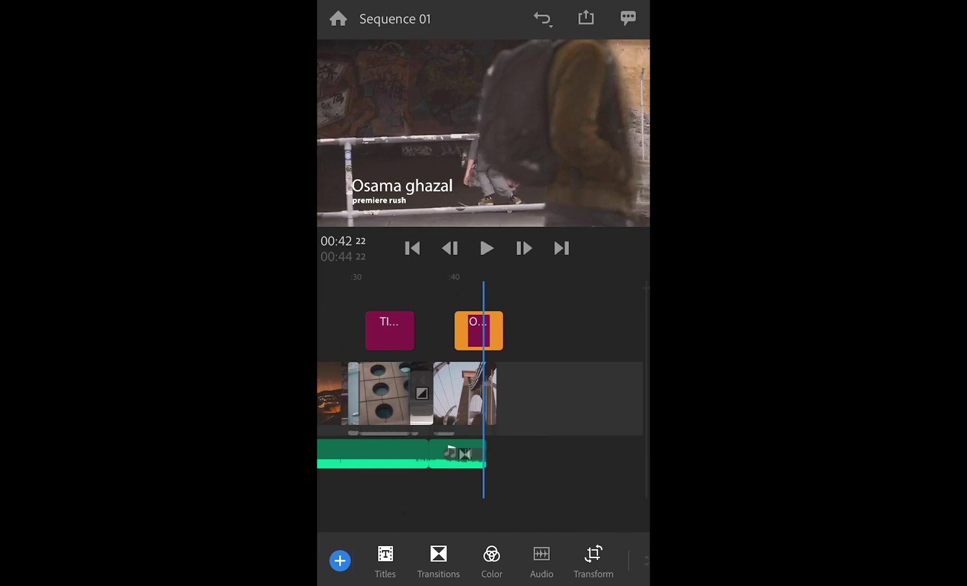
left_click(385, 553)
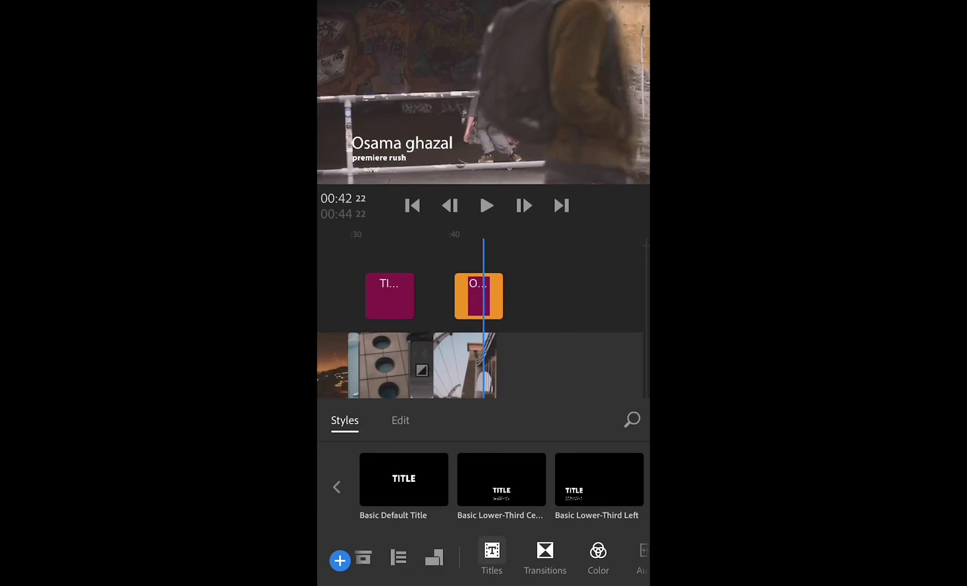
left_click(509, 475)
left_click(509, 477)
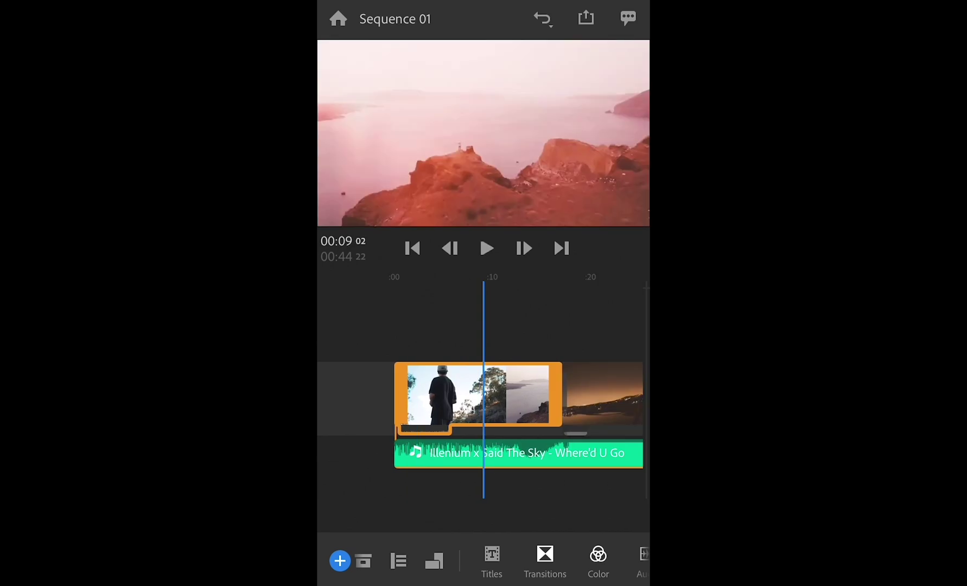
Step: Switch Sequence 01 from Landscape to Portrait, briefly trying Square before settling on Portrait
left_click(434, 560)
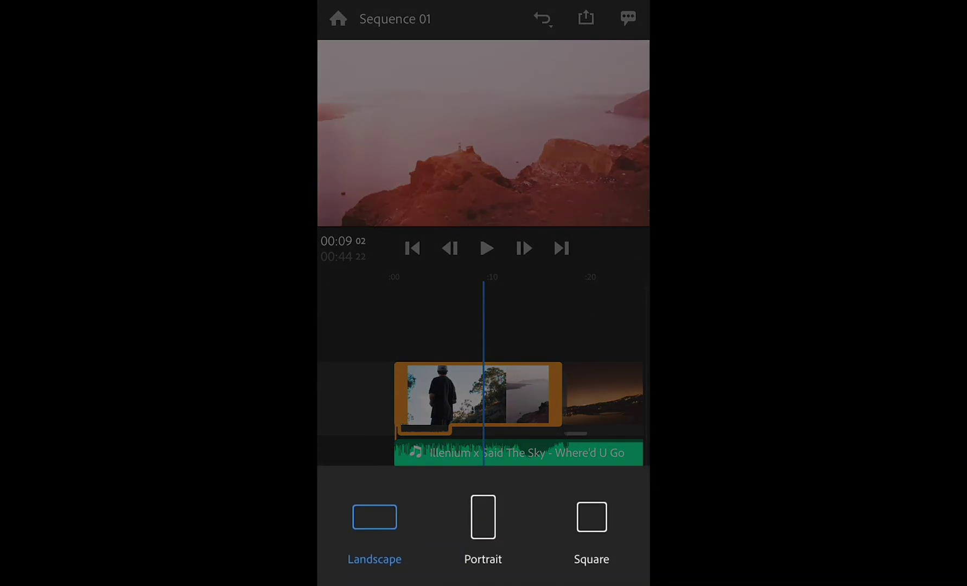
left_click(483, 516)
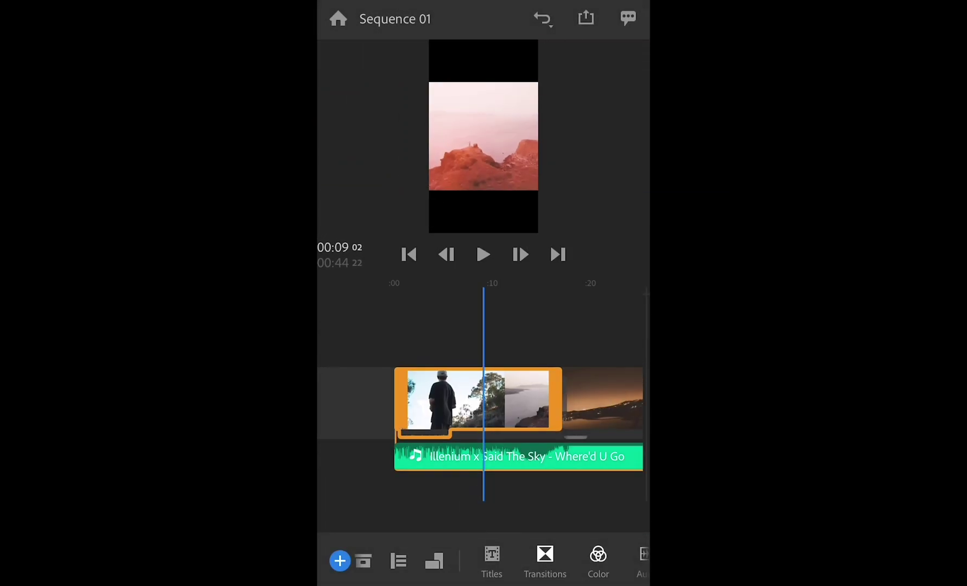
left_click(434, 560)
left_click(591, 516)
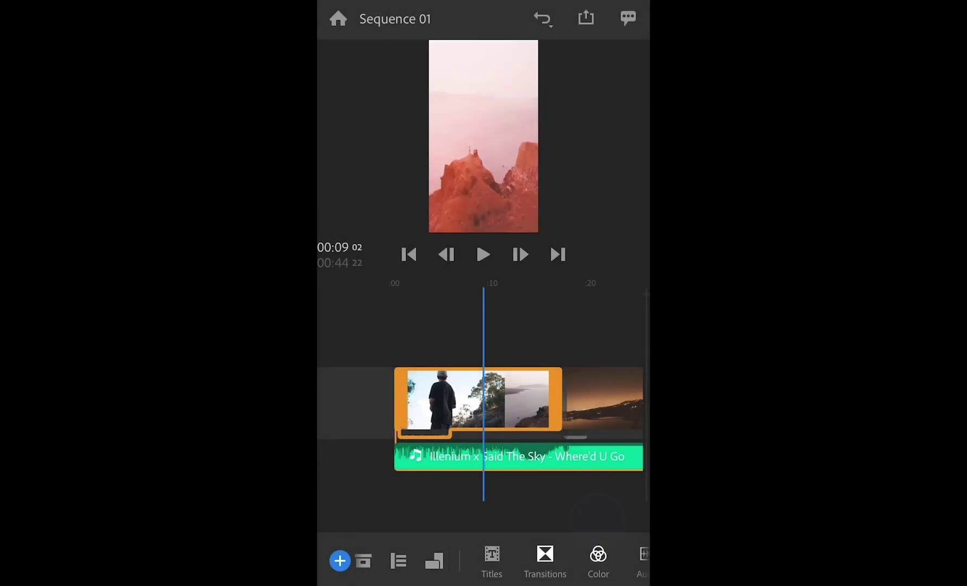
left_click(434, 560)
left_click(483, 517)
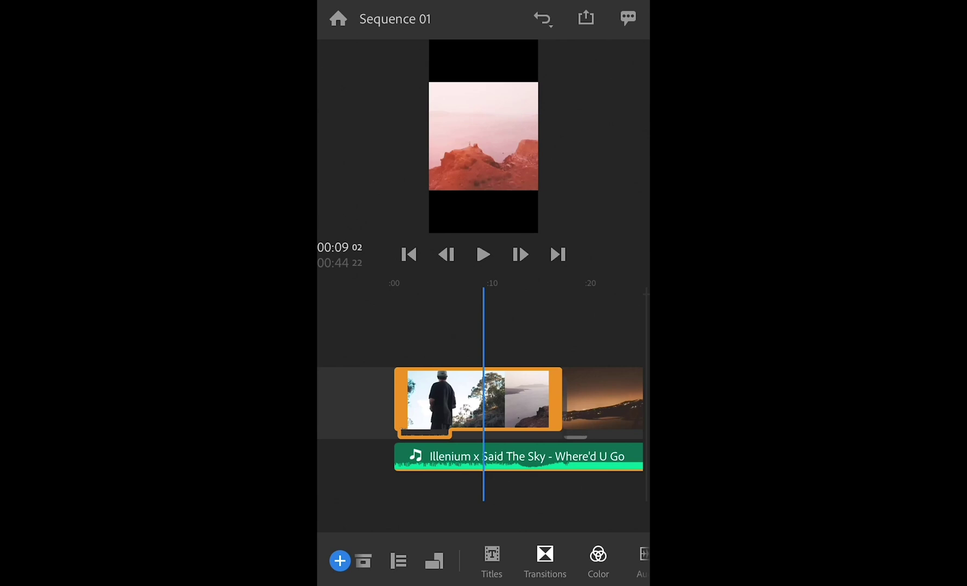
left_click(586, 17)
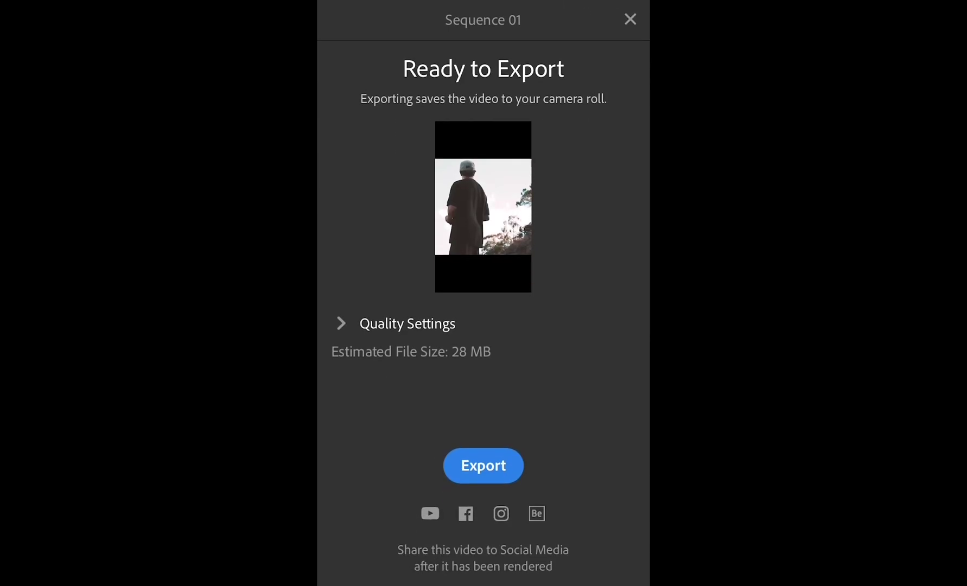
left_click(350, 320)
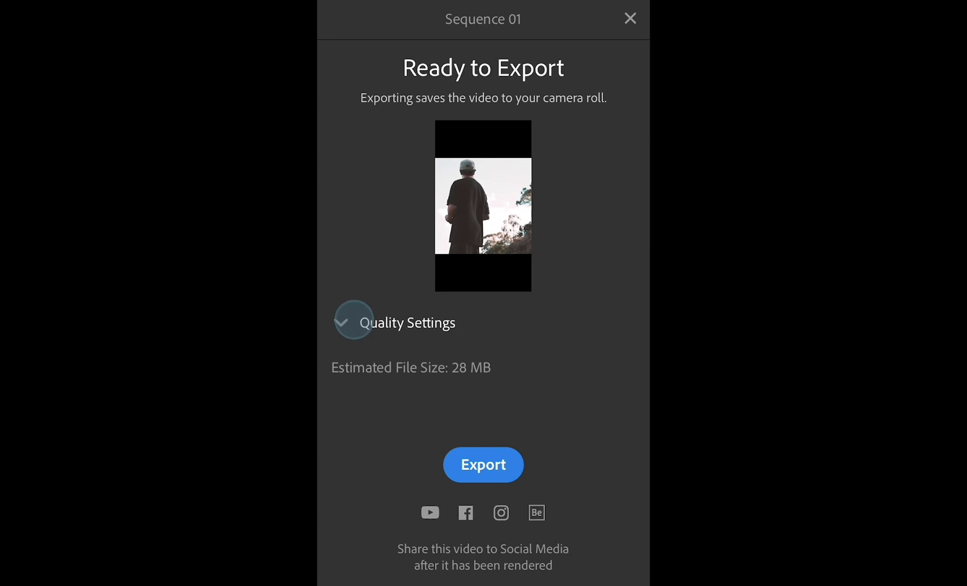